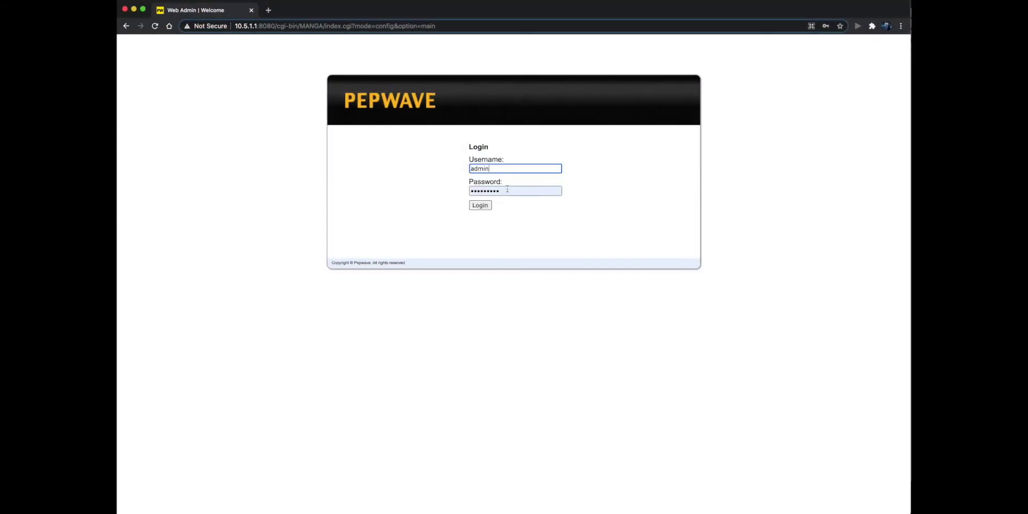
Log in to the MAX BR1 admin and go to its Network settings page.
{"action": "left_click", "coordinate": [477, 204]}
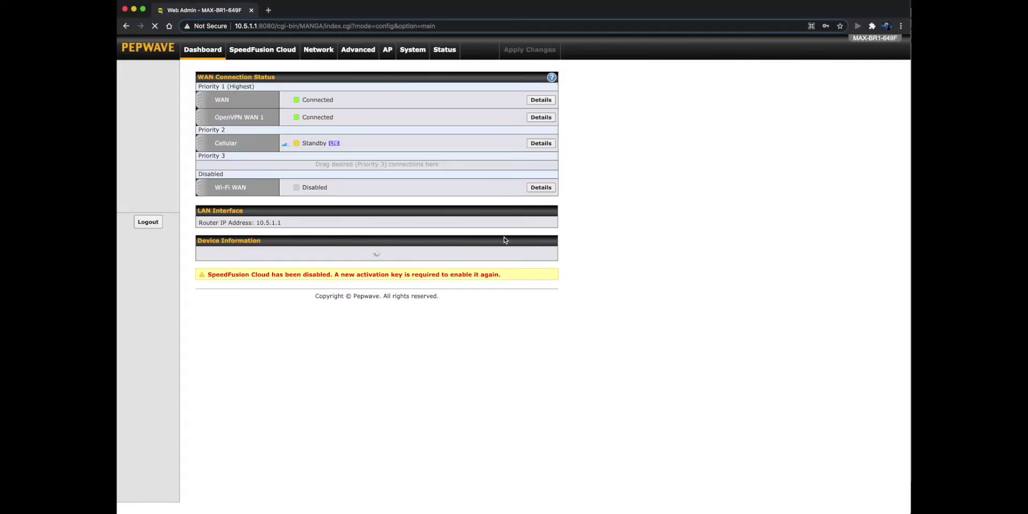
{"action": "left_click", "coordinate": [320, 55]}
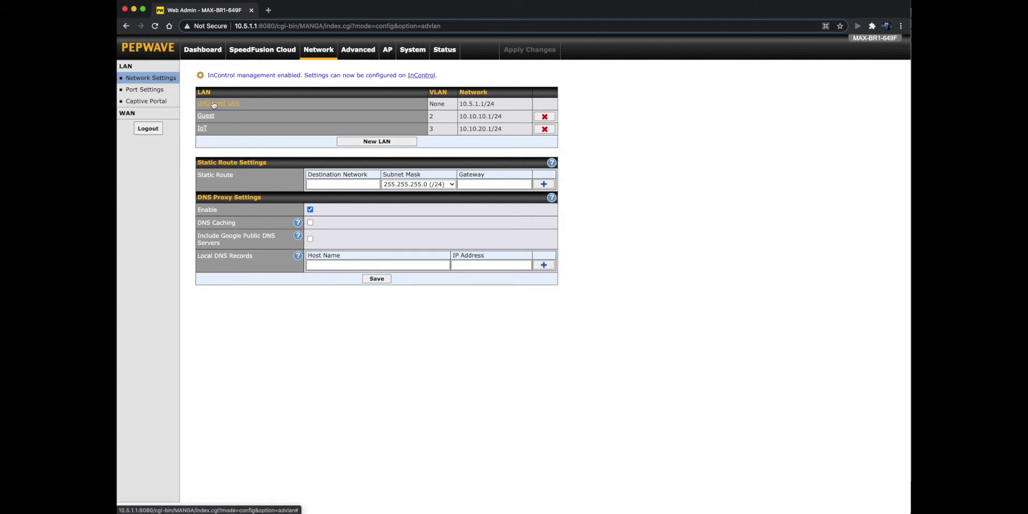
Edit the Untagged LAN to IP 192.168.60.1 with DHCP range 192.168.60.10–192.168.60.250.
{"action": "left_click", "coordinate": [230, 104]}
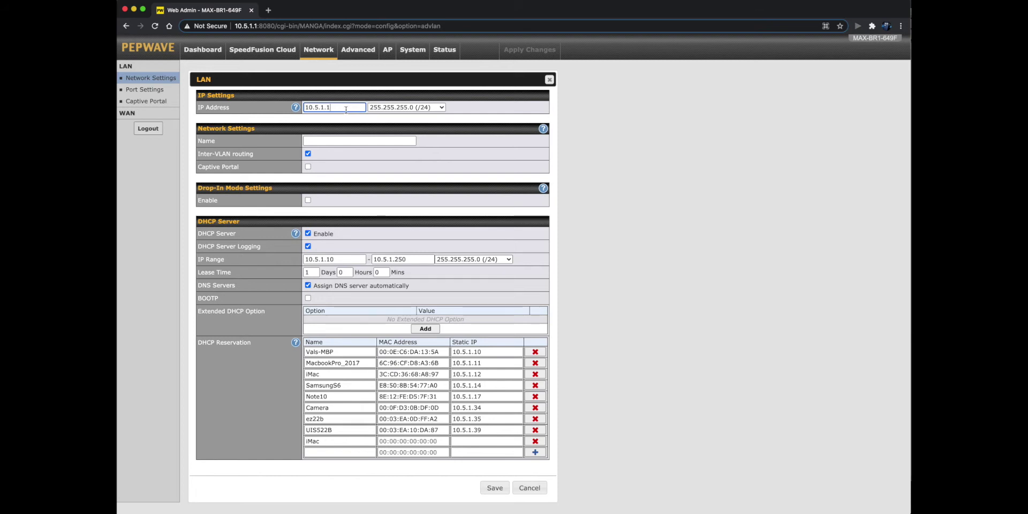
{"action": "left_click_drag", "start_coordinate": [347, 110], "coordinate": [291, 110]}
{"action": "type", "text": "192.168.60.`1"}
{"action": "left_click", "coordinate": [339, 140]}
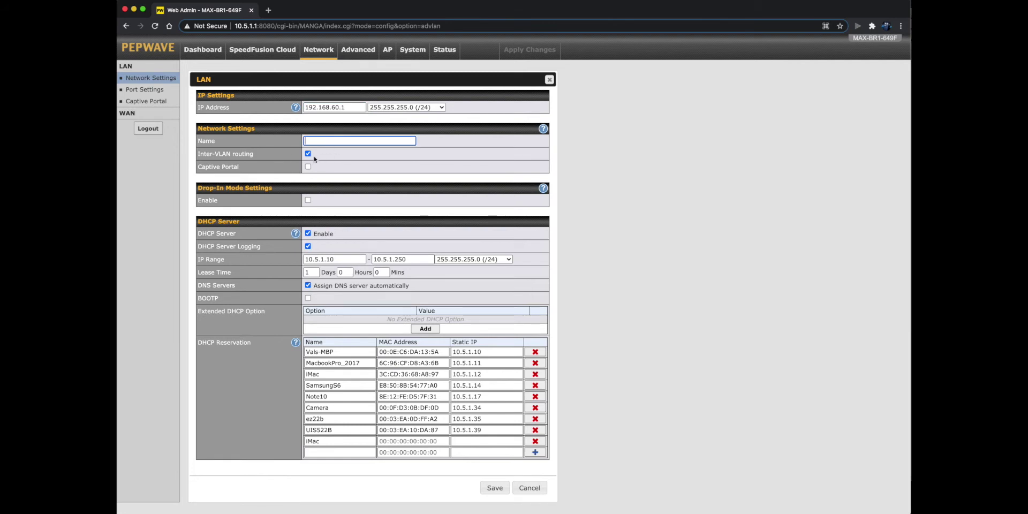
{"action": "left_click_drag", "start_coordinate": [339, 262], "coordinate": [300, 258]}
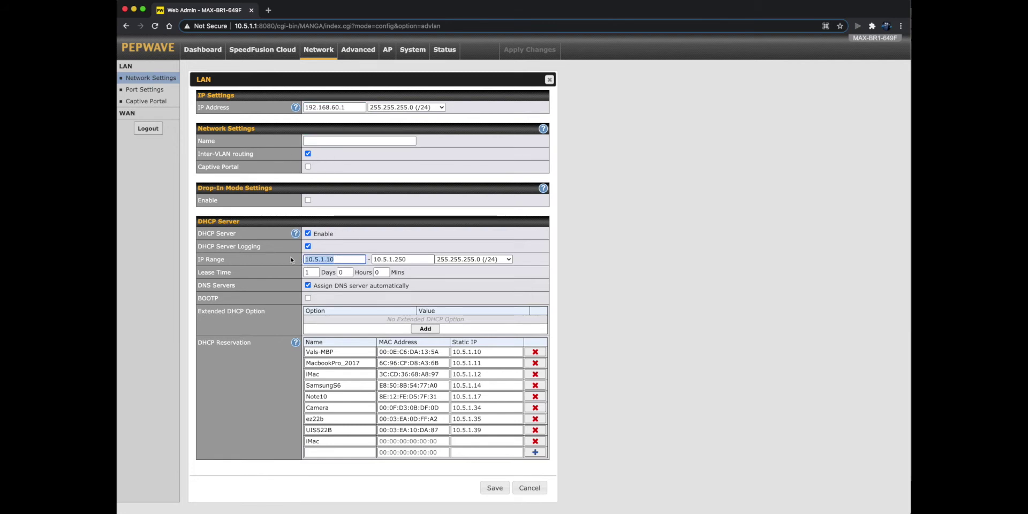
{"action": "type", "text": "192.168.60.10"}
{"action": "left_click_drag", "start_coordinate": [393, 259], "coordinate": [368, 259]}
{"action": "type", "text": "192.168"}
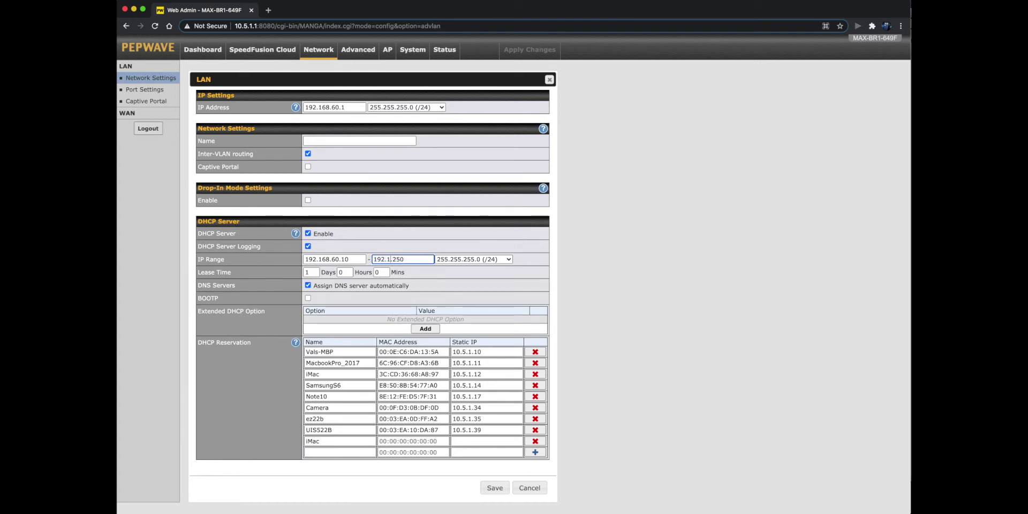
{"action": "type", "text": ".60."}
{"action": "left_click", "coordinate": [544, 492]}
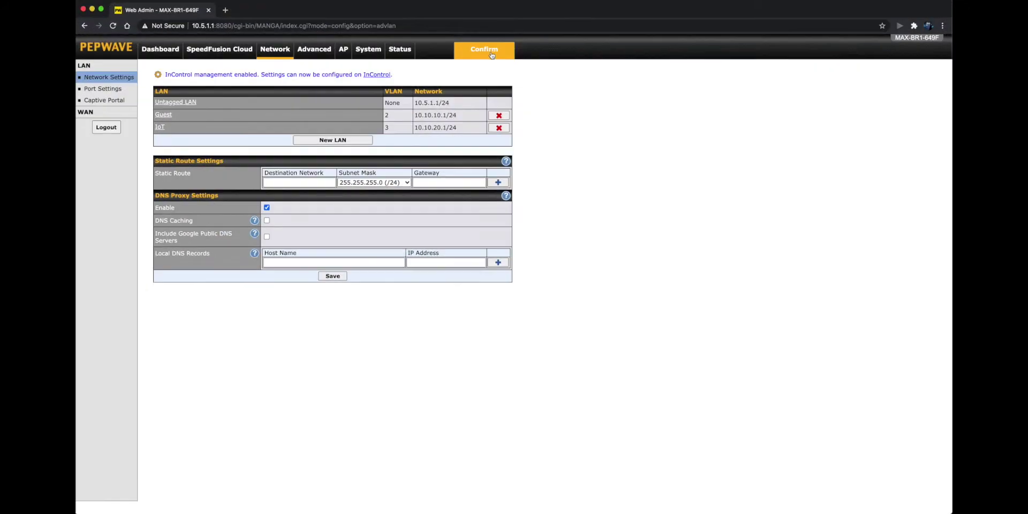
Apply the pending changes and go back to the MAX BR1 and Surf SOHO dashboards.
{"action": "left_click", "coordinate": [487, 50]}
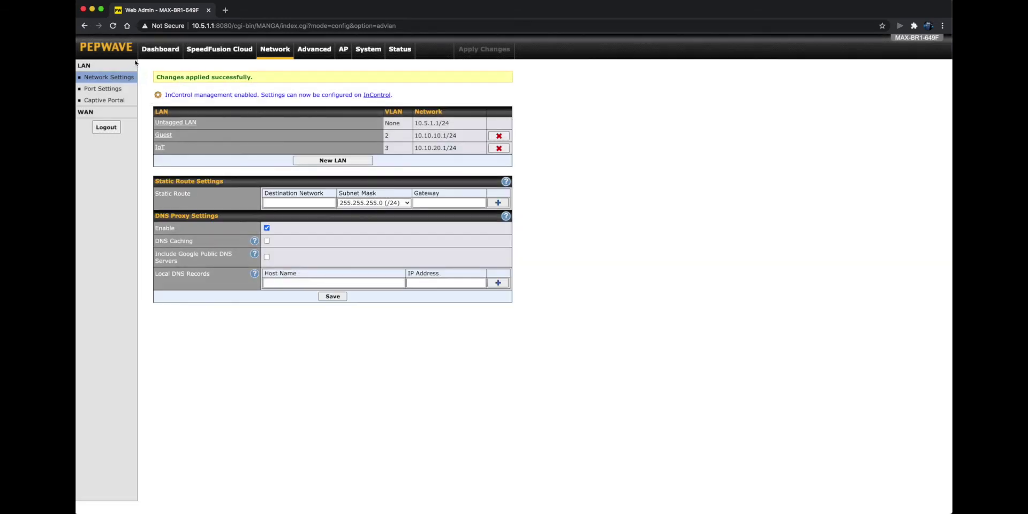
{"action": "left_click", "coordinate": [155, 49]}
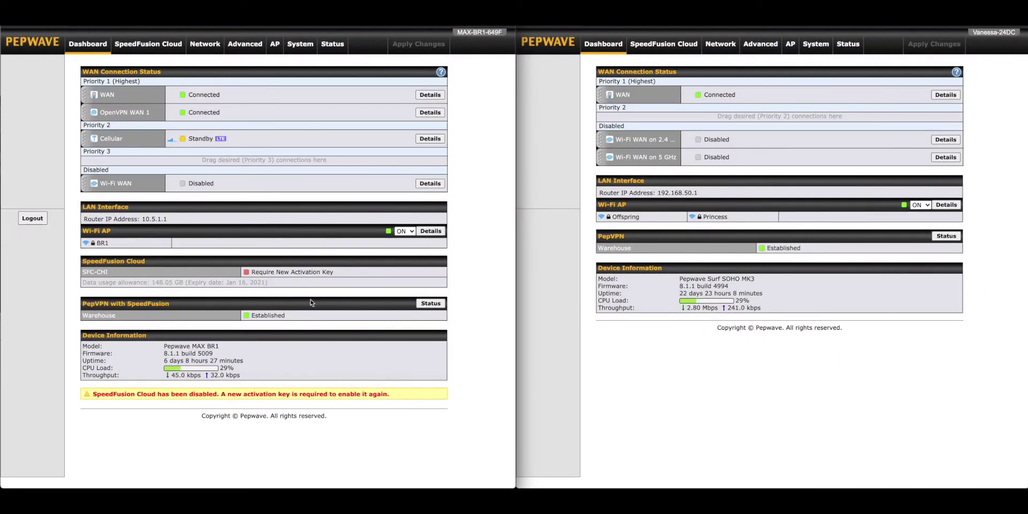
Bring up both routers' PepVPN pages and review their Warehouse profiles and local IDs.
{"action": "left_click", "coordinate": [246, 46]}
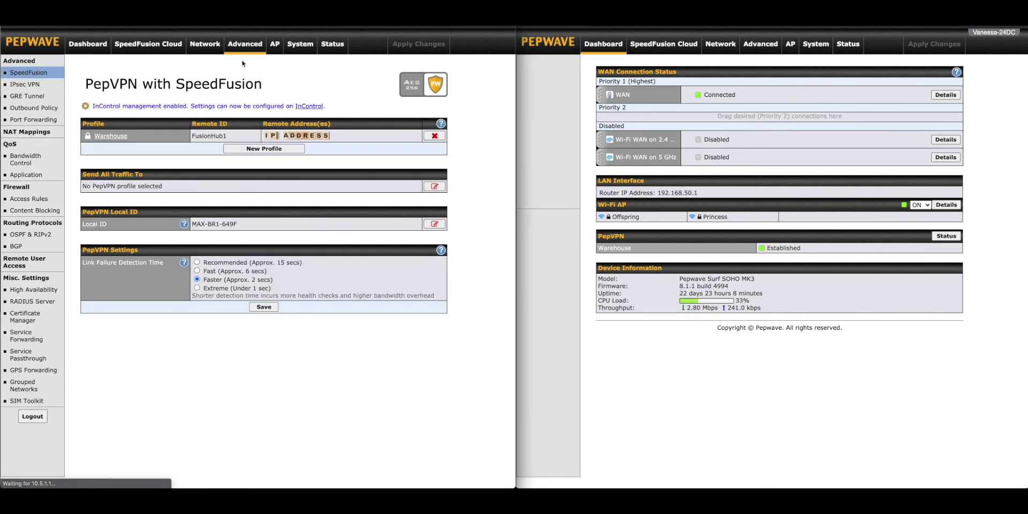
{"action": "left_click", "coordinate": [759, 45]}
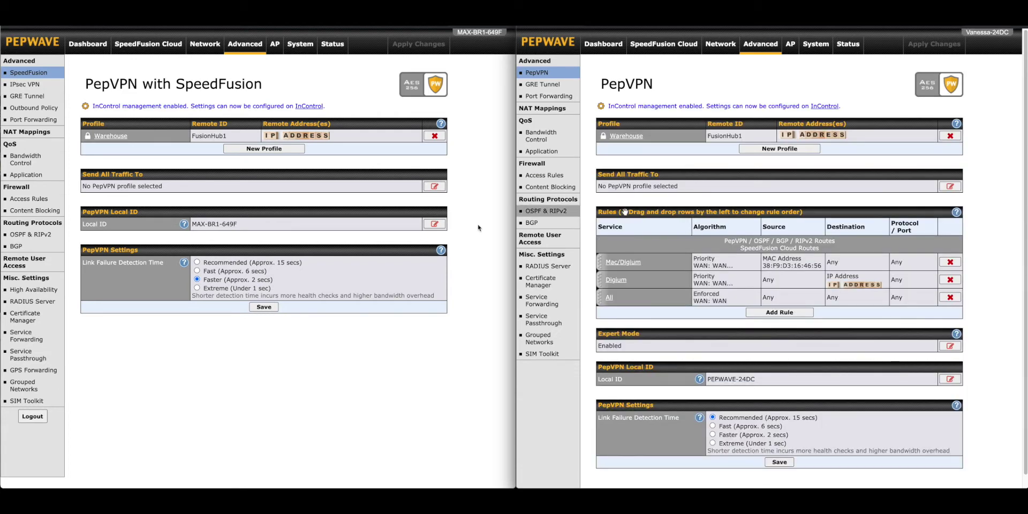
{"action": "scroll", "coordinate": [654, 352], "scroll_direction": "down", "scroll_amount": 1}
{"action": "scroll", "coordinate": [654, 353], "scroll_direction": "down", "scroll_amount": 1}
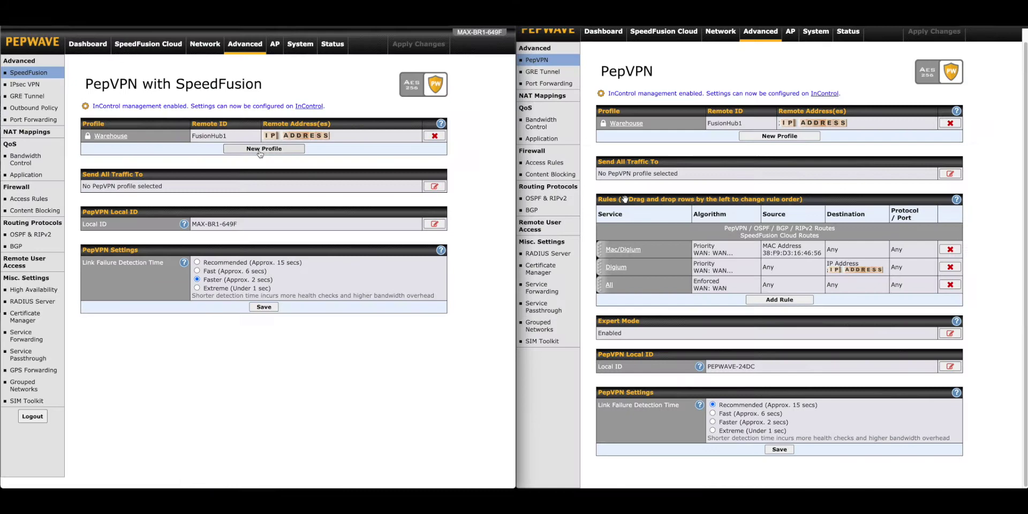
Create a new MAX BR1 profile named Office with Remote ID PEPWAVE-24DC copied from the Surf SOHO.
{"action": "left_click", "coordinate": [241, 144]}
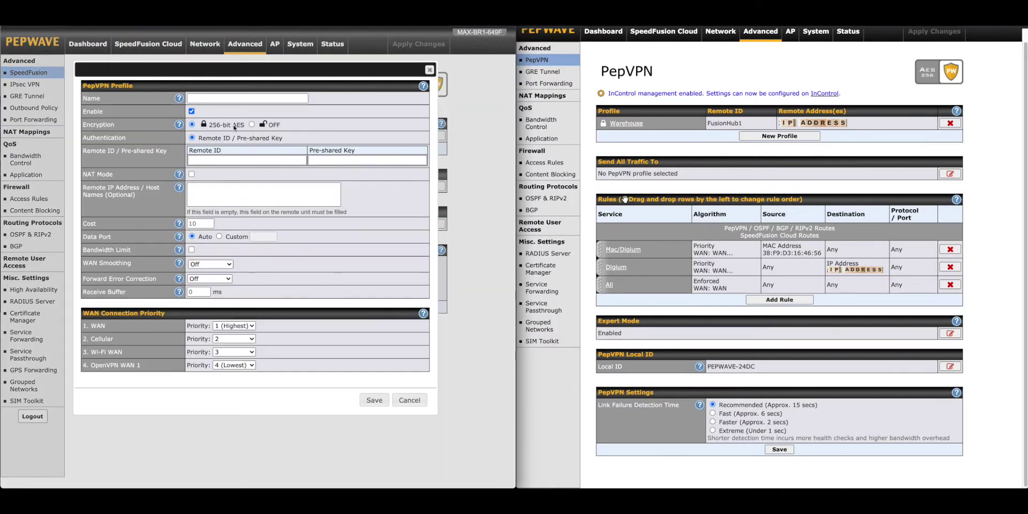
{"action": "left_click", "coordinate": [214, 98]}
{"action": "type", "text": "Office"}
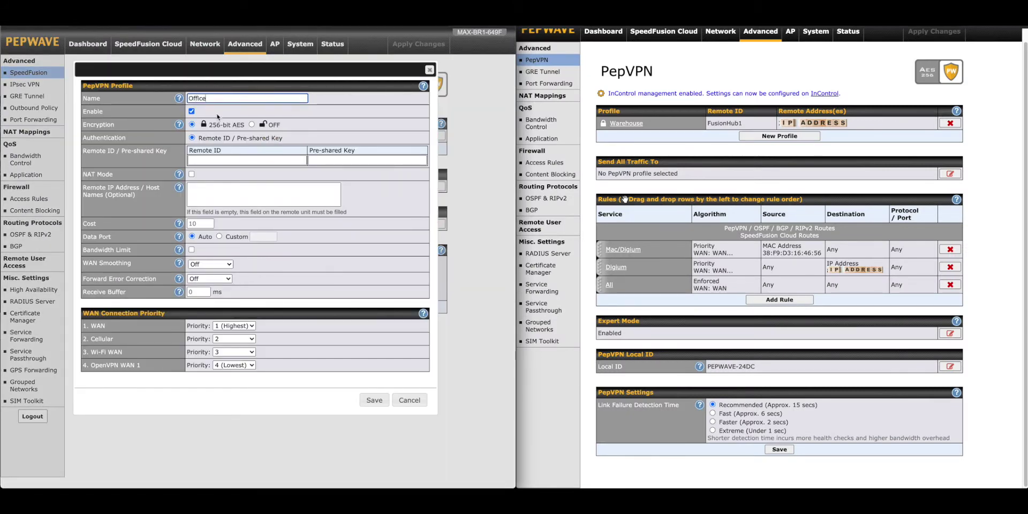
{"action": "left_click", "coordinate": [251, 126]}
{"action": "left_click", "coordinate": [198, 161]}
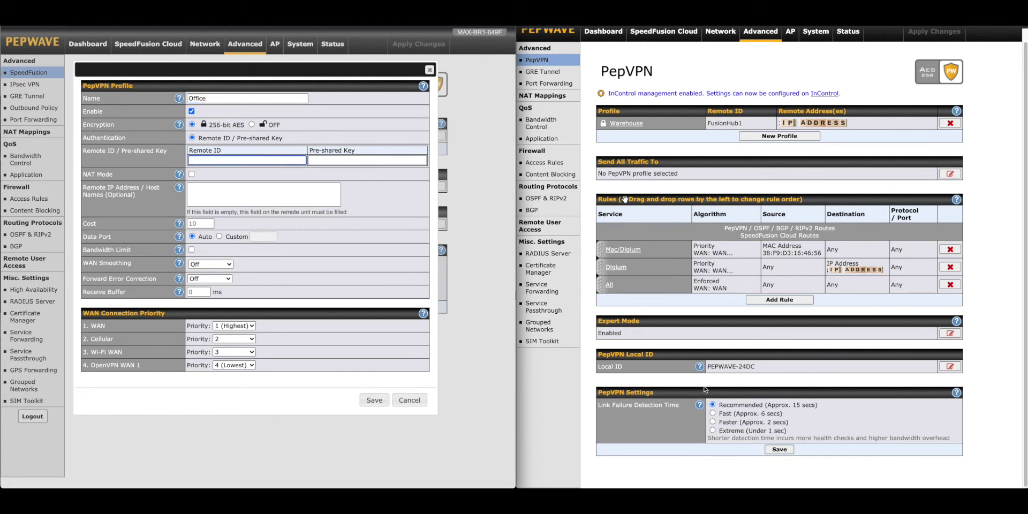
{"action": "left_click_drag", "start_coordinate": [756, 367], "coordinate": [707, 367]}
{"action": "right_click", "coordinate": [724, 369]}
{"action": "left_click", "coordinate": [739, 384]}
{"action": "left_click", "coordinate": [205, 160]}
{"action": "right_click", "coordinate": [205, 160]}
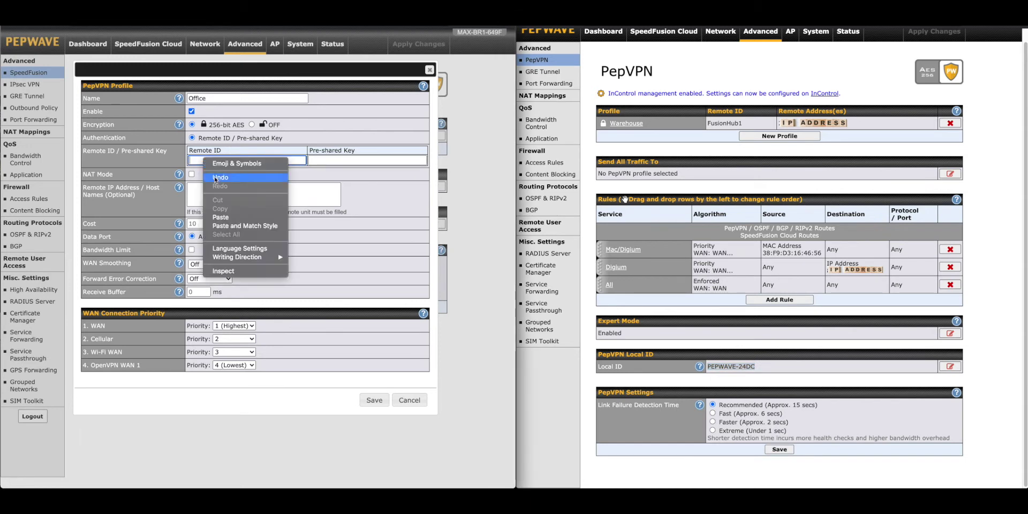
{"action": "left_click", "coordinate": [222, 217]}
Enter the pre-shared key and save the Office profile.
{"action": "key", "text": "Tab"}
{"action": "type", "text": "123456"}
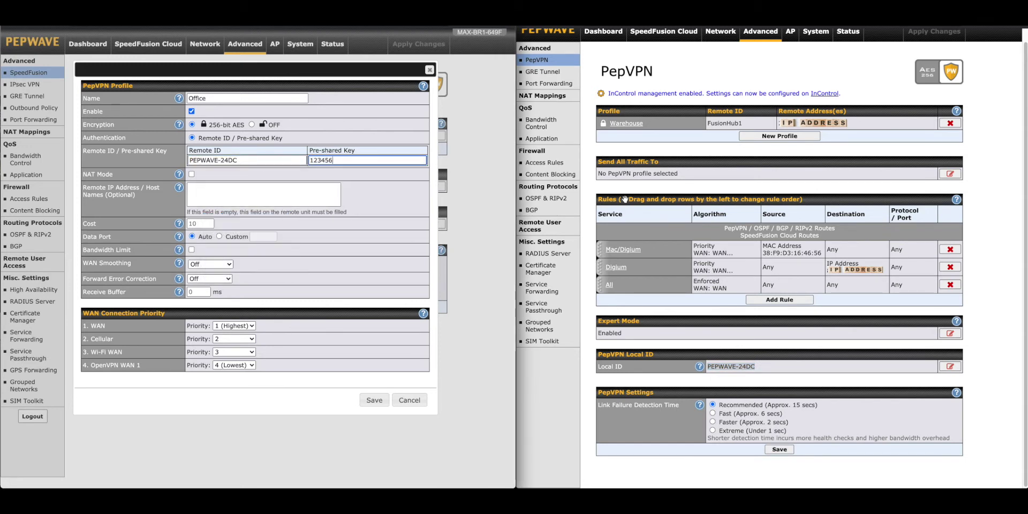
{"action": "type", "text": "78"}
{"action": "left_click", "coordinate": [206, 192]}
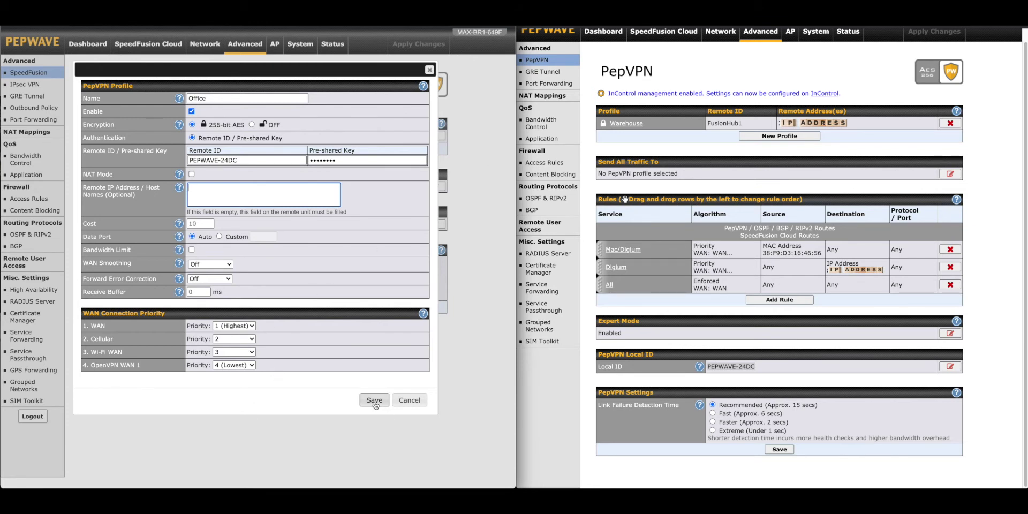
{"action": "left_click", "coordinate": [375, 401]}
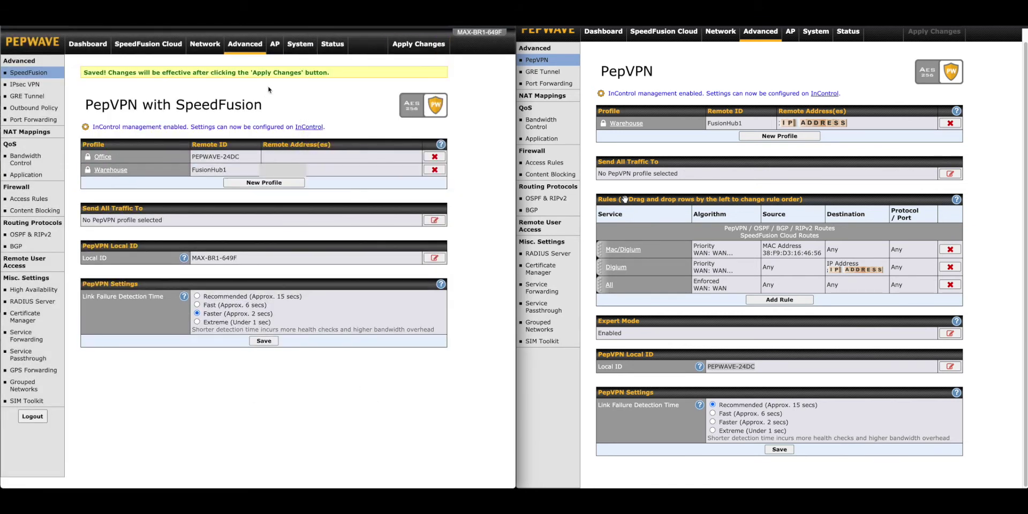
Apply the MAX BR1 changes and start a new Office profile on the Surf SOHO.
{"action": "left_click", "coordinate": [418, 44]}
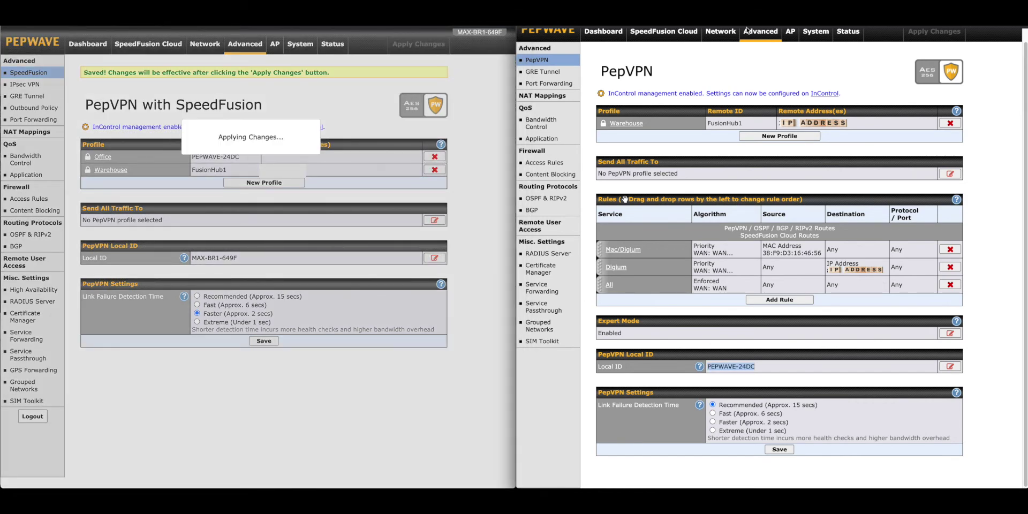
{"action": "left_click", "coordinate": [779, 136]}
{"action": "type", "text": "Office"}
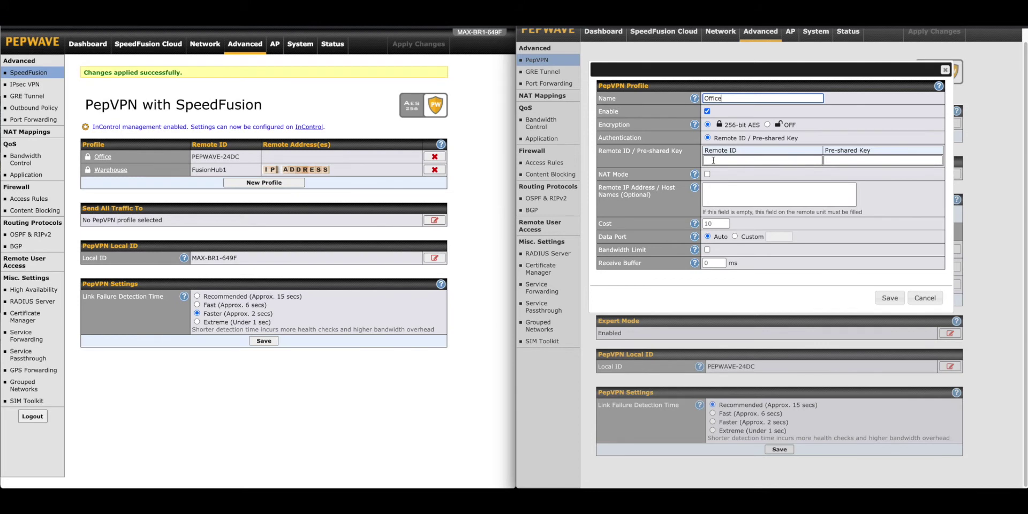
{"action": "left_click", "coordinate": [712, 160]}
Set the Surf SOHO profile's Remote ID to MAX-BR1-649F, copied from the MAX BR1.
{"action": "left_click", "coordinate": [240, 262]}
{"action": "left_click_drag", "start_coordinate": [240, 262], "coordinate": [191, 259]}
{"action": "right_click", "coordinate": [191, 258]}
{"action": "left_click", "coordinate": [214, 279]}
{"action": "left_click", "coordinate": [721, 163]}
{"action": "right_click", "coordinate": [720, 163]}
{"action": "left_click", "coordinate": [736, 218]}
Enter the pre-shared key and remote host 5gstore.dyndns.org, then save the profile.
{"action": "left_click", "coordinate": [856, 160]}
{"action": "type", "text": "12345678"}
{"action": "left_click", "coordinate": [721, 195]}
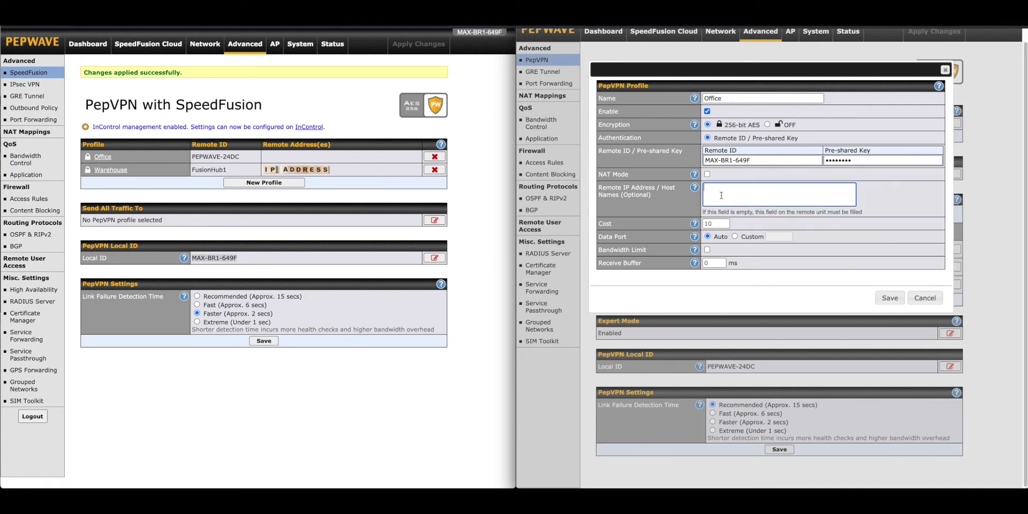
{"action": "type", "text": "5gstore.dyn.dns.org"}
{"action": "left_click", "coordinate": [739, 188]}
{"action": "key", "text": "BackSpace"}
{"action": "left_click", "coordinate": [890, 298]}
{"action": "left_click", "coordinate": [957, 35]}
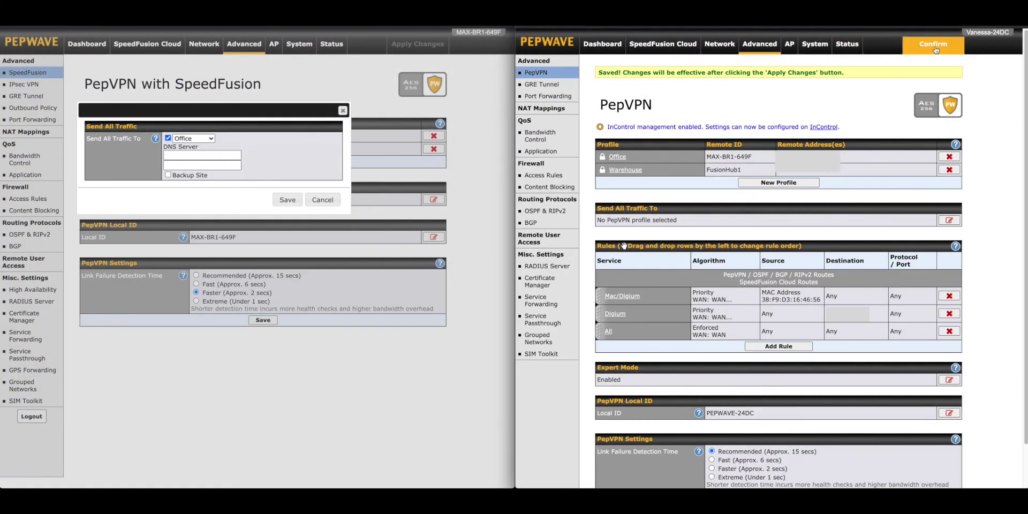
Apply the Surf SOHO changes, then save BR1's send-all-traffic to Office with DNS 8.8.8.8 and 4.2.2.2.
{"action": "left_click", "coordinate": [933, 44]}
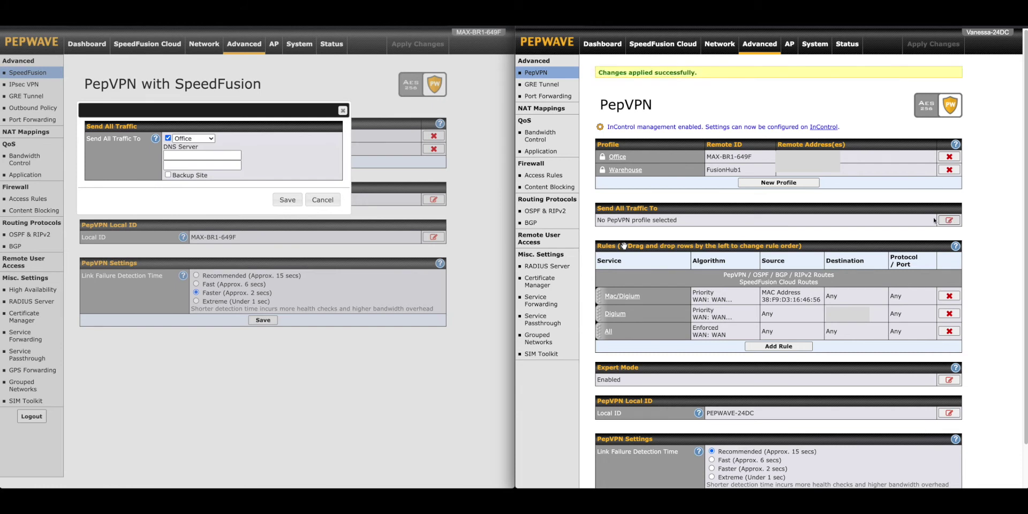
{"action": "left_click", "coordinate": [195, 155]}
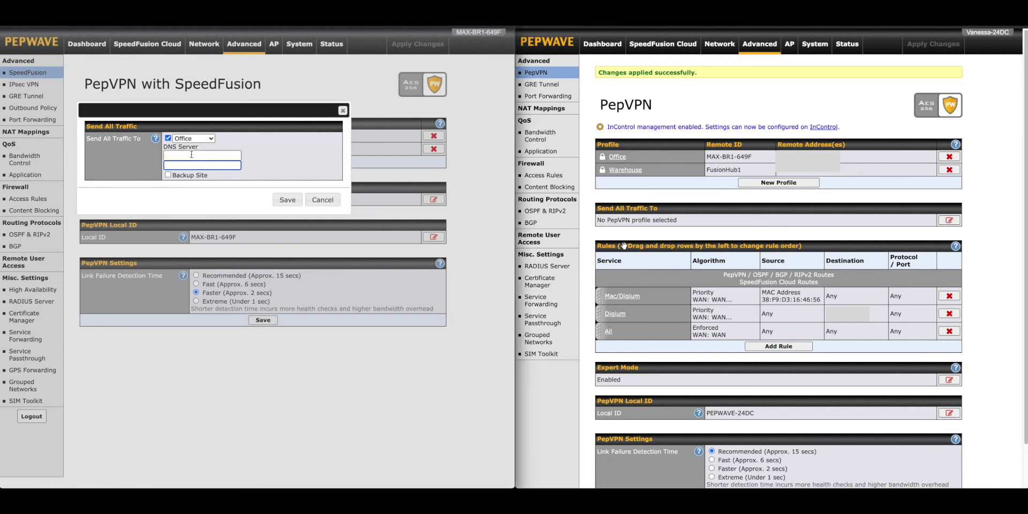
{"action": "type", "text": "8.8.8.8"}
{"action": "key", "text": "Tab"}
{"action": "type", "text": "4.2.2.2"}
{"action": "left_click", "coordinate": [591, 50]}
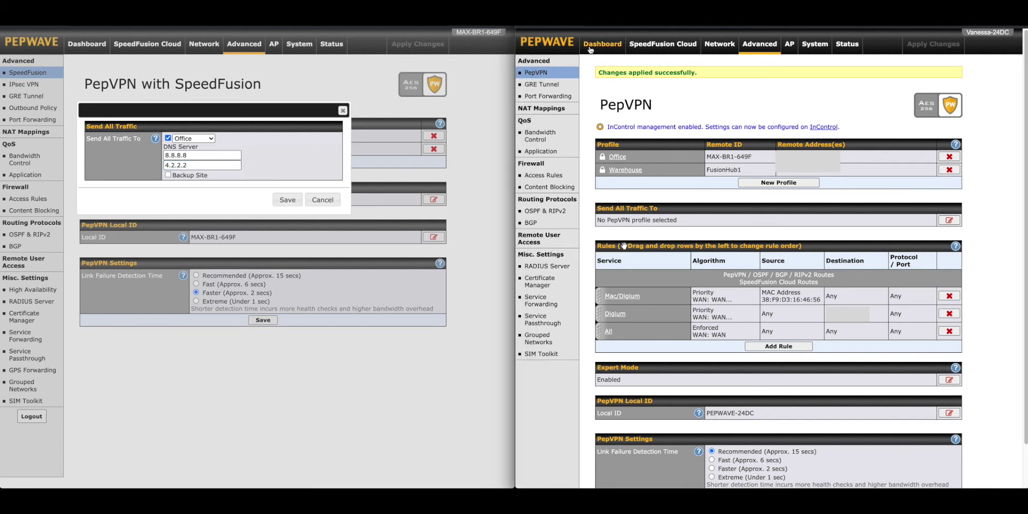
{"action": "left_click", "coordinate": [278, 184]}
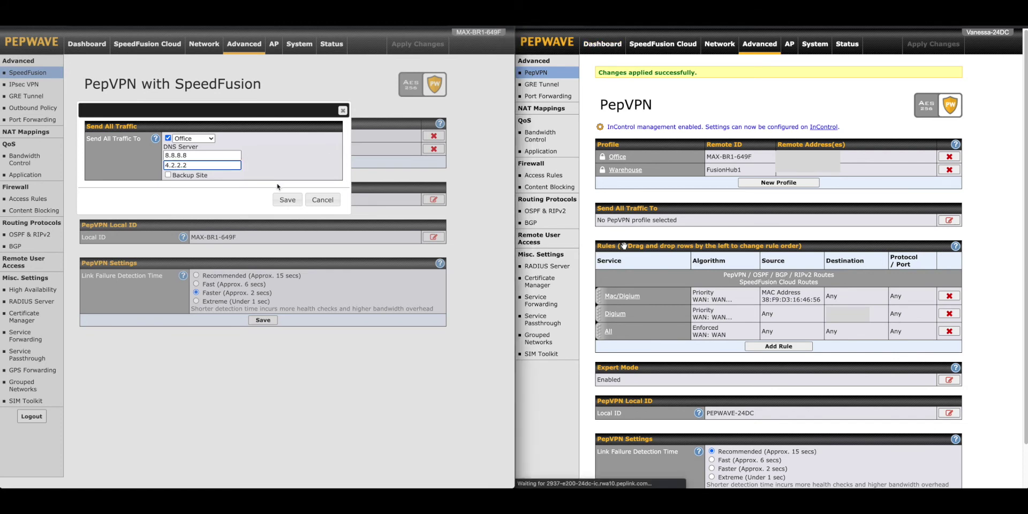
{"action": "left_click", "coordinate": [343, 111]}
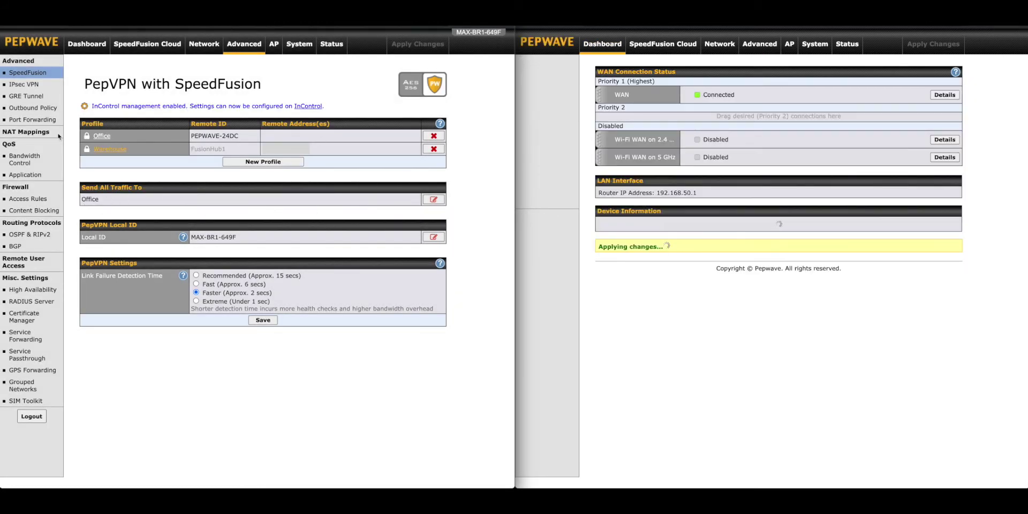
Review the Office_Mac outbound rule, then drag it above the PepVPN/SpeedFusion routes row.
{"action": "left_click", "coordinate": [42, 107]}
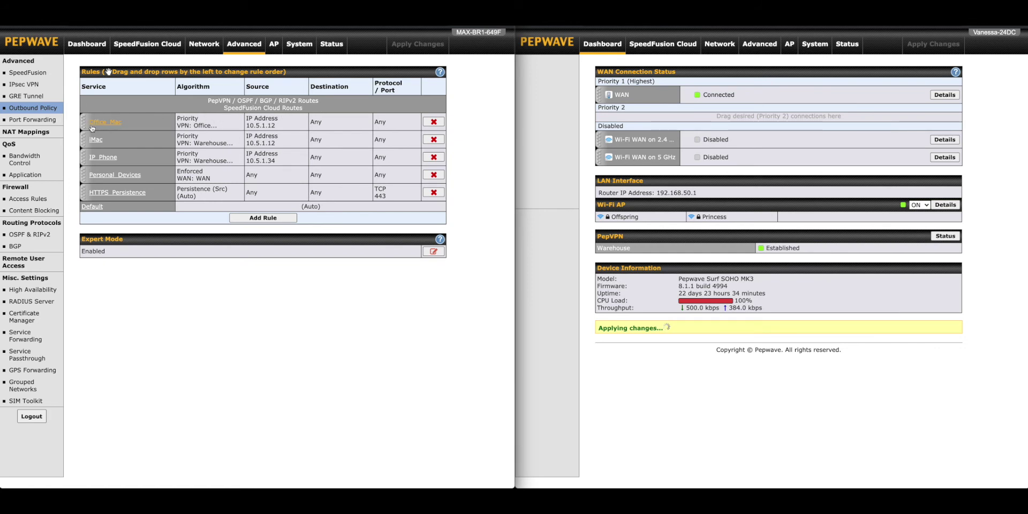
{"action": "left_click", "coordinate": [98, 125]}
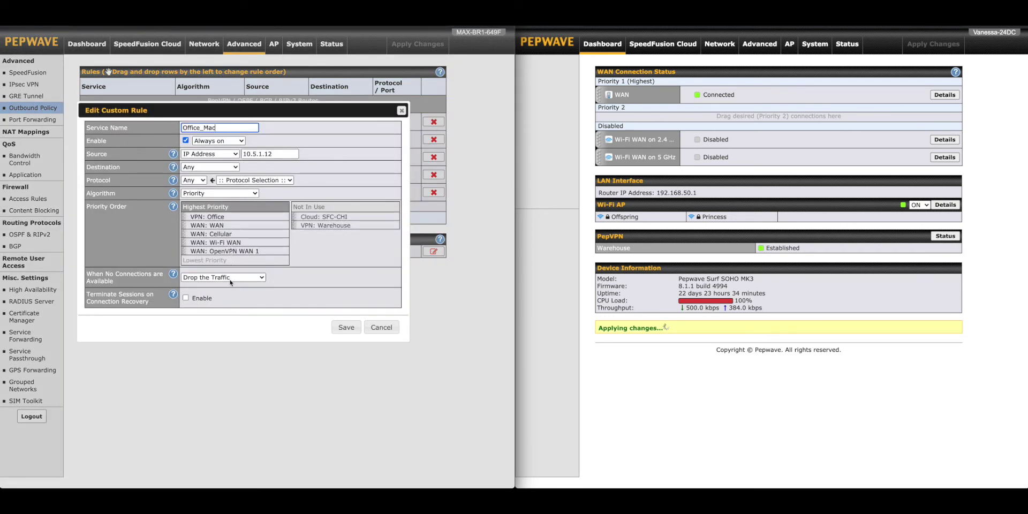
{"action": "left_click", "coordinate": [381, 328]}
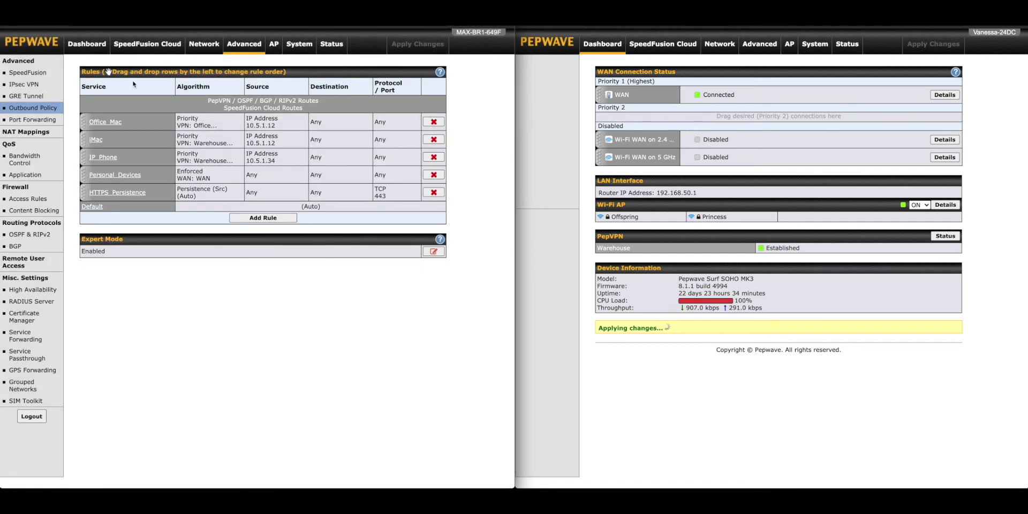
{"action": "left_click_drag", "start_coordinate": [86, 119], "coordinate": [81, 103]}
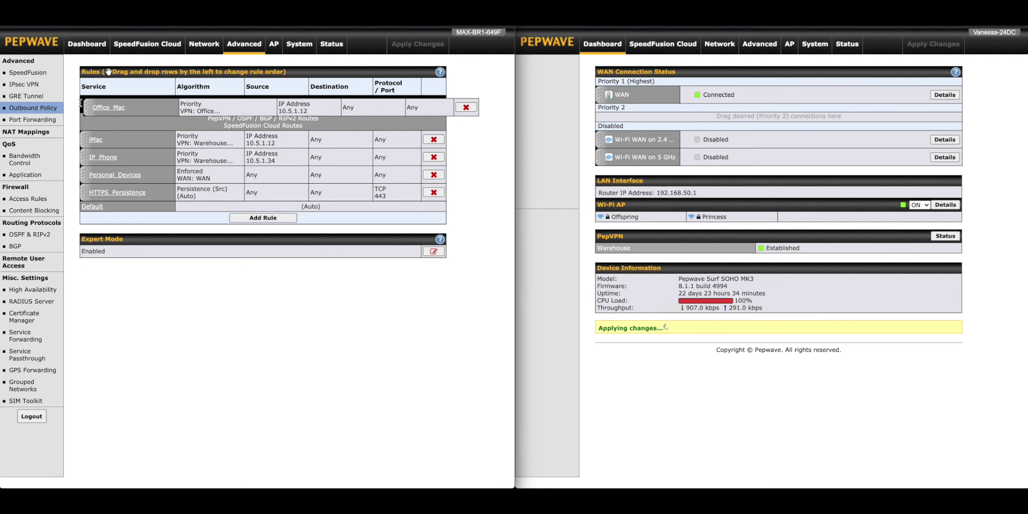
{"action": "left_click_drag", "start_coordinate": [80, 103], "coordinate": [82, 105]}
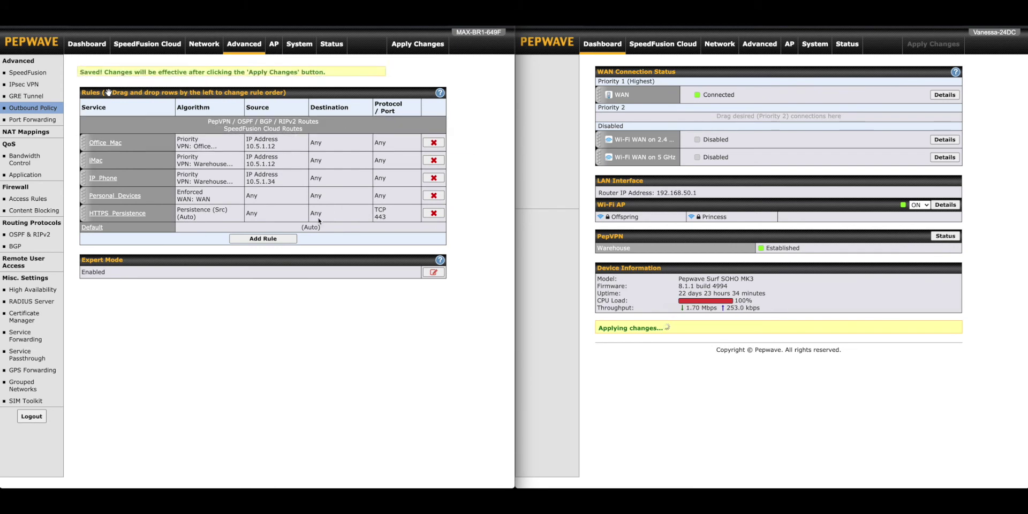
Confirm the MAX BR1 dashboard shows Office established, then show the Surf SOHO's PepVPN page.
{"action": "left_click", "coordinate": [84, 45]}
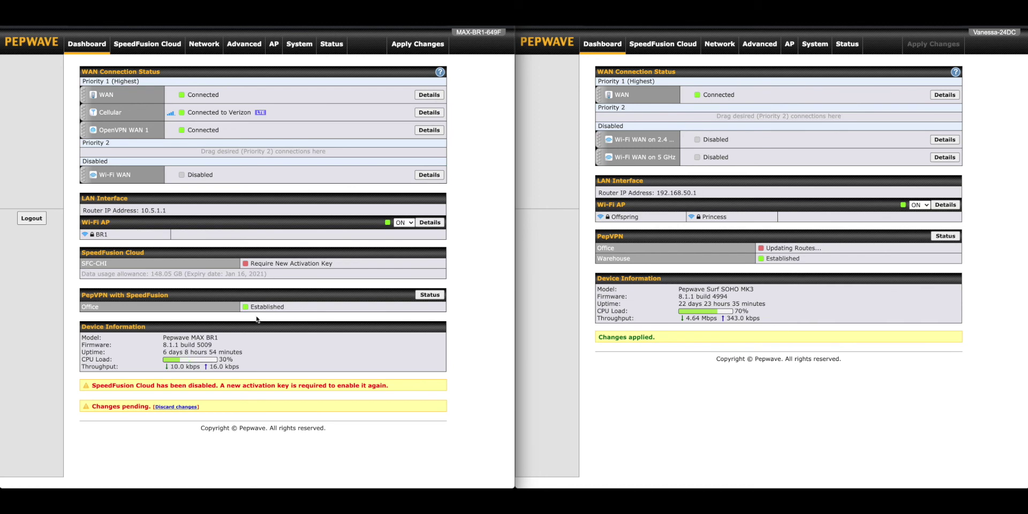
{"action": "left_click", "coordinate": [758, 49]}
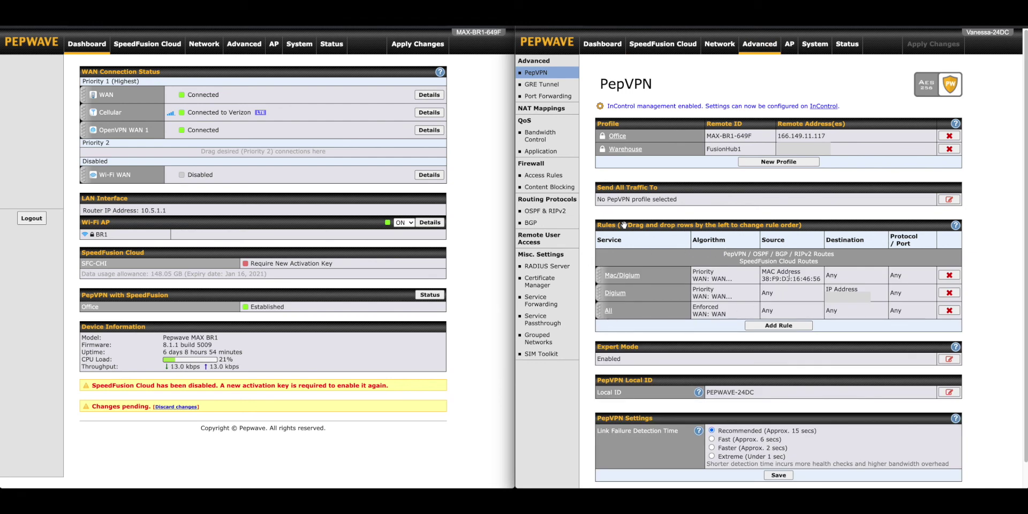
{"action": "left_click", "coordinate": [620, 276]}
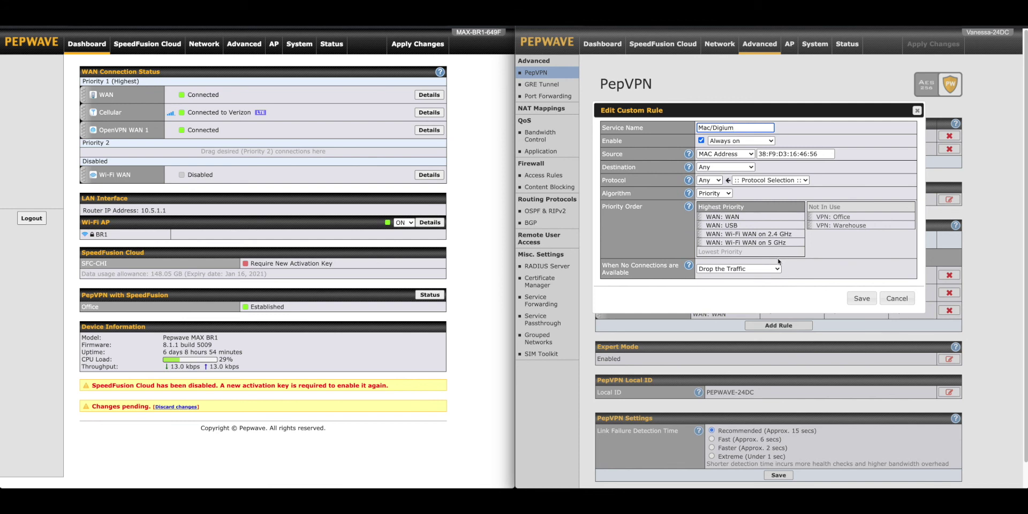
{"action": "left_click", "coordinate": [898, 298]}
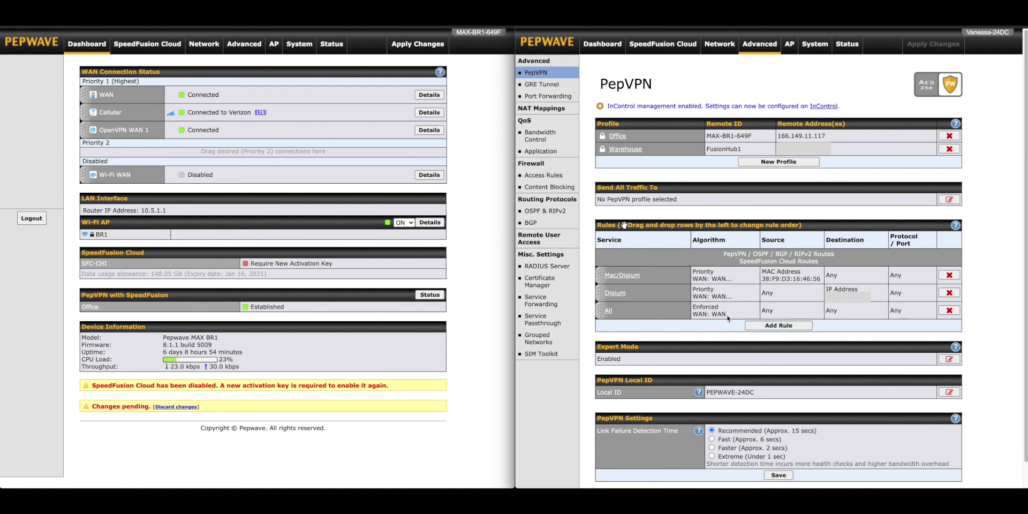
{"action": "left_click", "coordinate": [616, 293]}
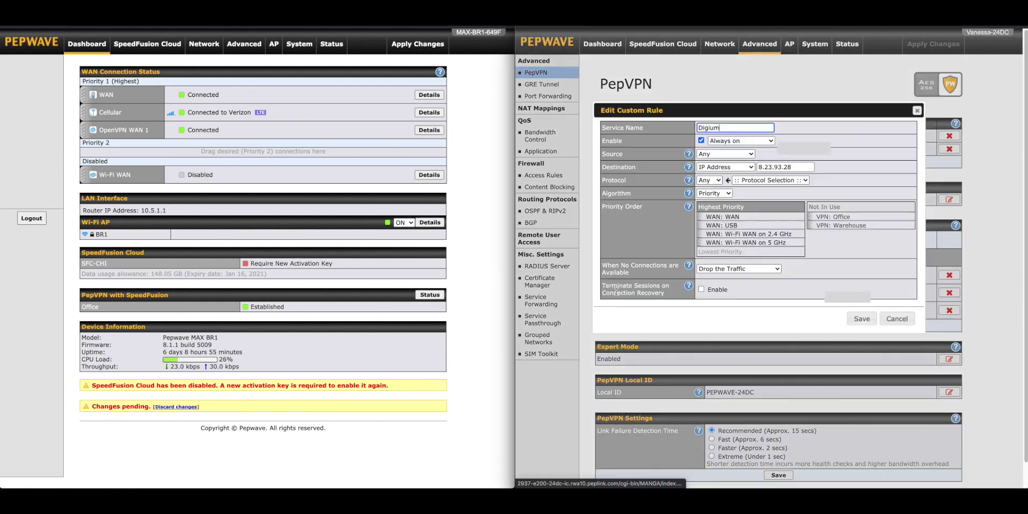
{"action": "left_click", "coordinate": [727, 195]}
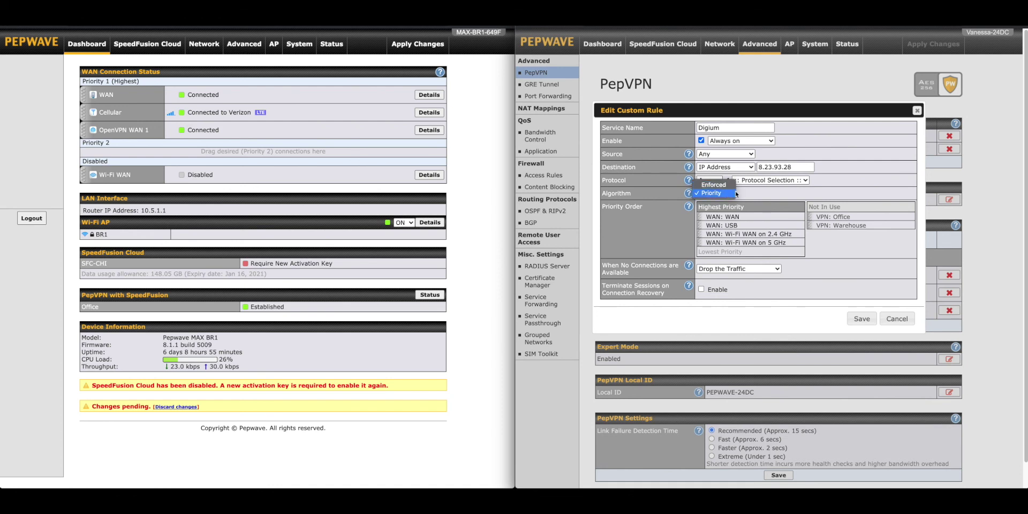
{"action": "left_click", "coordinate": [851, 266]}
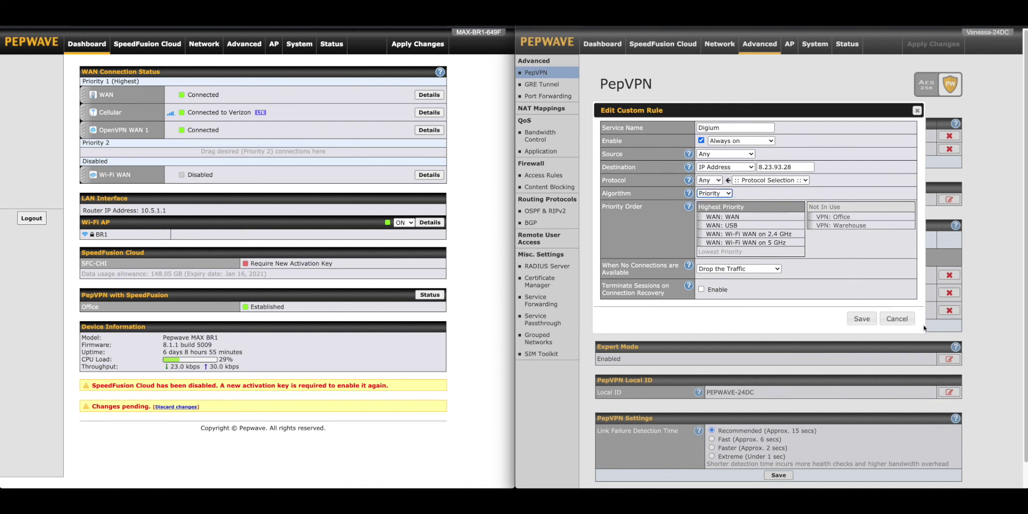
{"action": "left_click", "coordinate": [897, 319]}
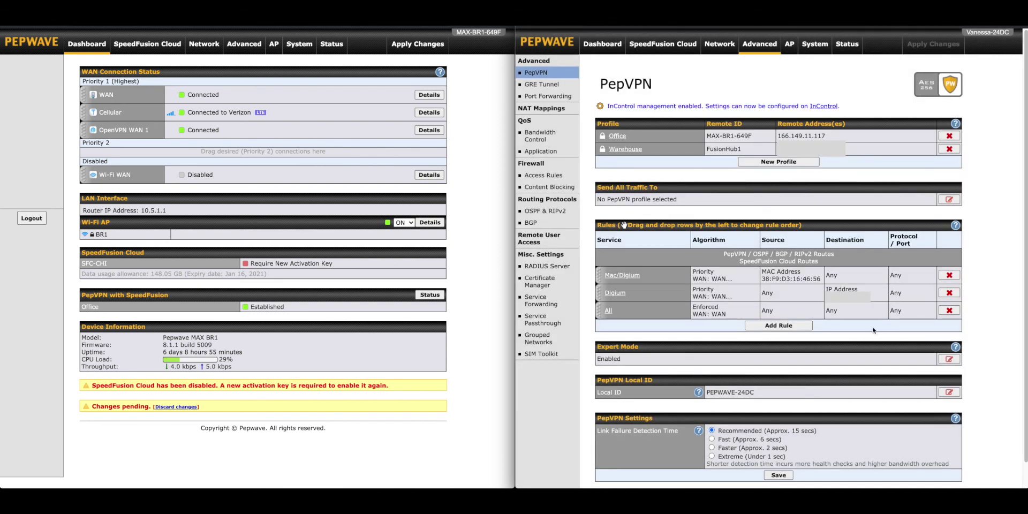